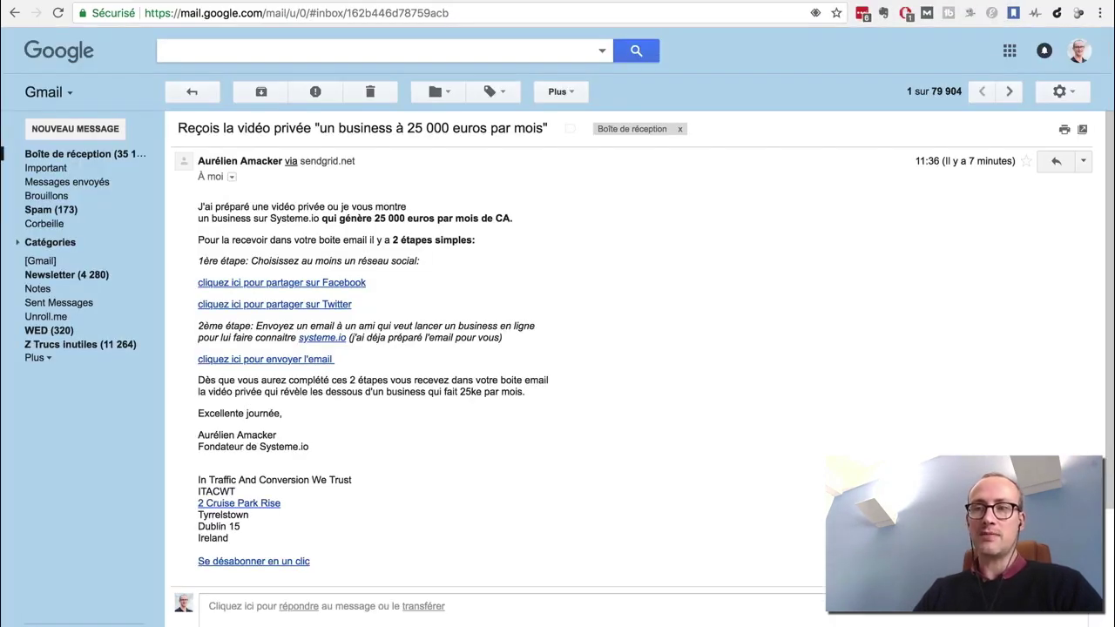
Step: Check the tweet prepared by the email's Twitter sharing link without posting it, and return to the email
{"action": "left_click", "coordinate": [286, 306]}
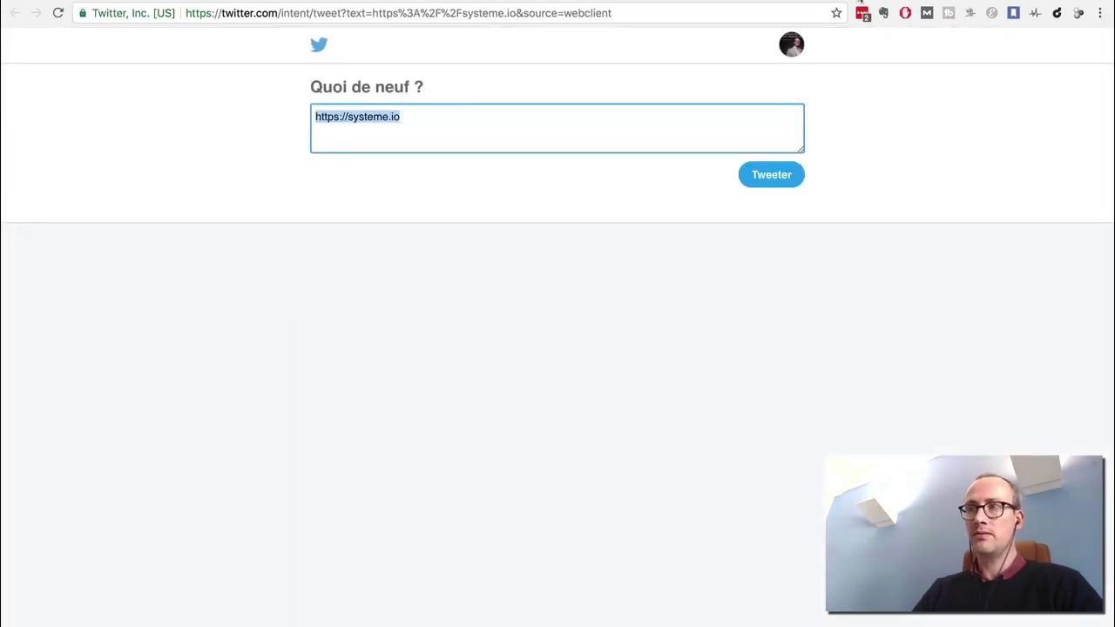
{"action": "key", "text": "super+w"}
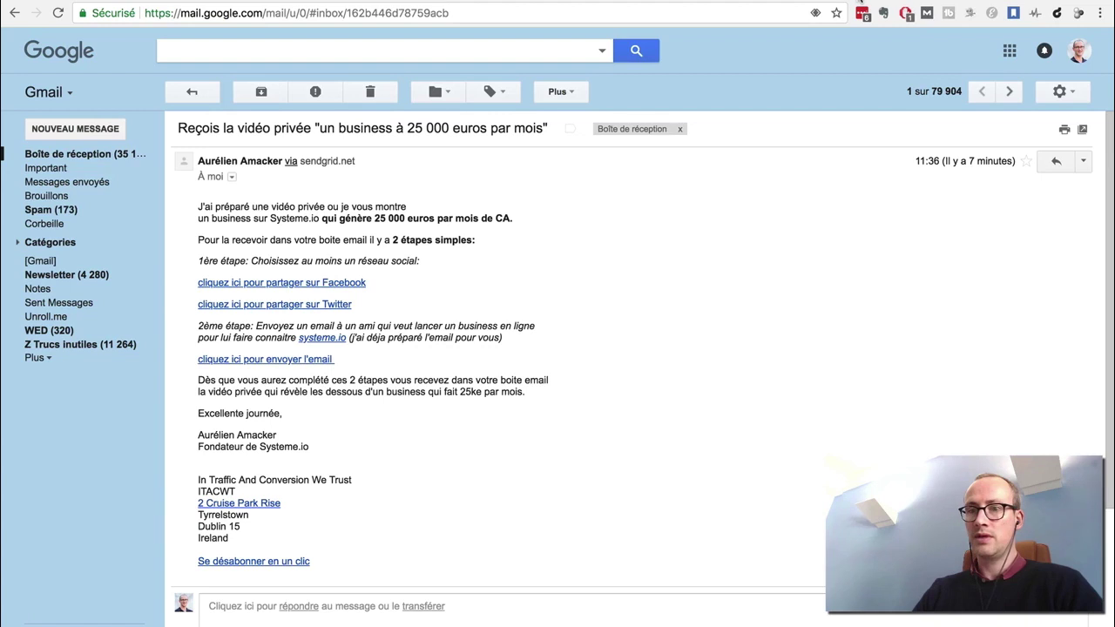
Step: Send the prefilled "Essaye ce logiciel pour créer un business" email from the message's email link, adding a recipient's address, and close the compose window
{"action": "left_click", "coordinate": [261, 360]}
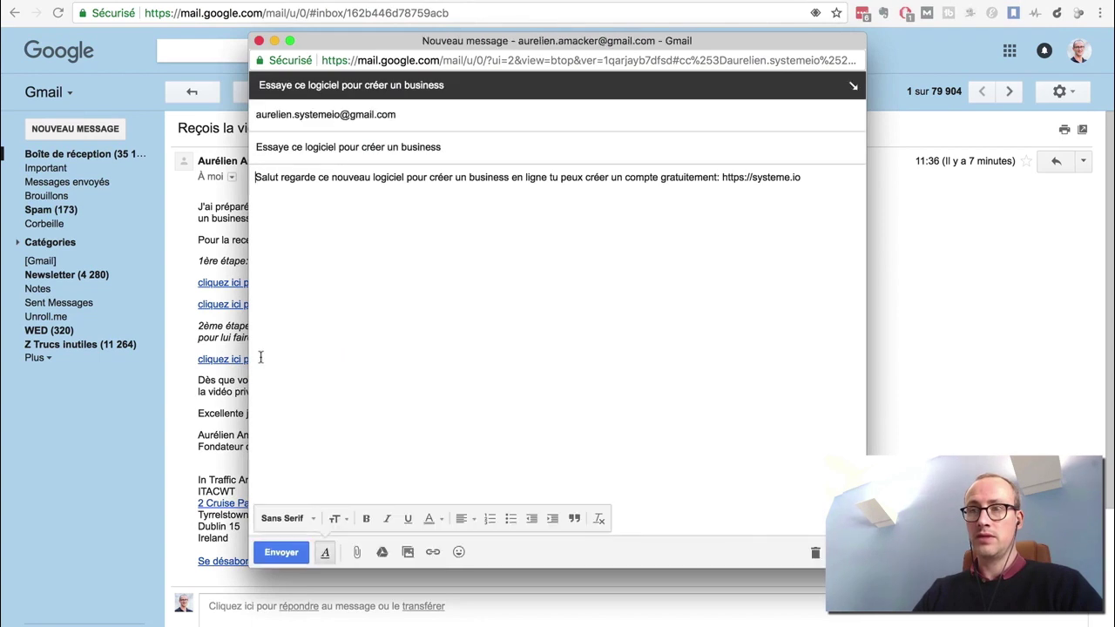
{"action": "left_click", "coordinate": [401, 114]}
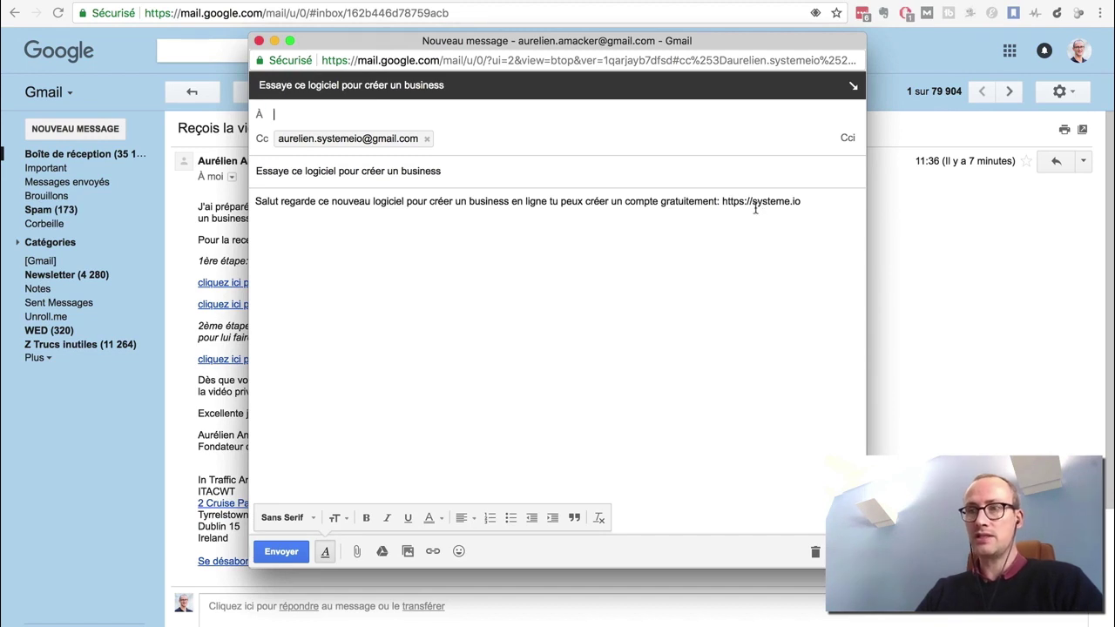
{"action": "type", "text": "aurelien"}
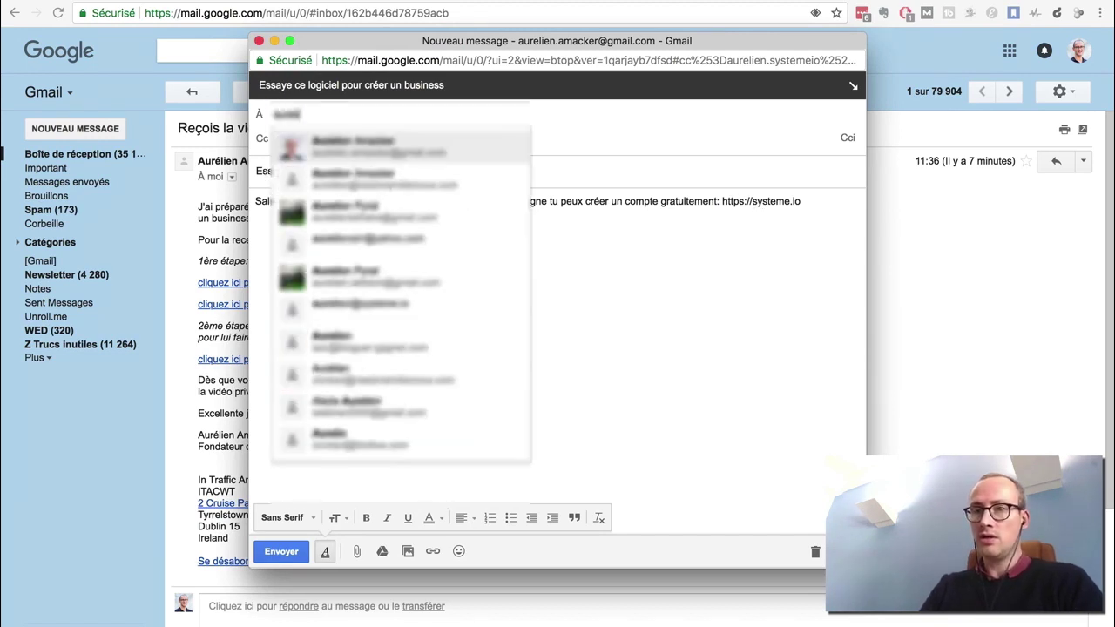
{"action": "key", "text": "Return"}
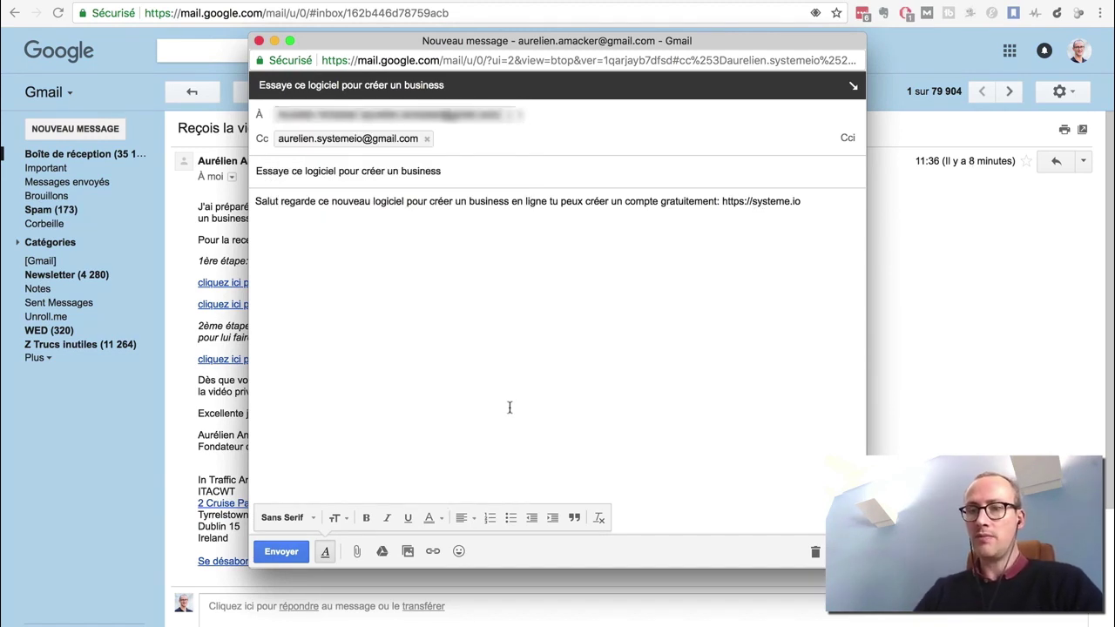
{"action": "left_click", "coordinate": [287, 552]}
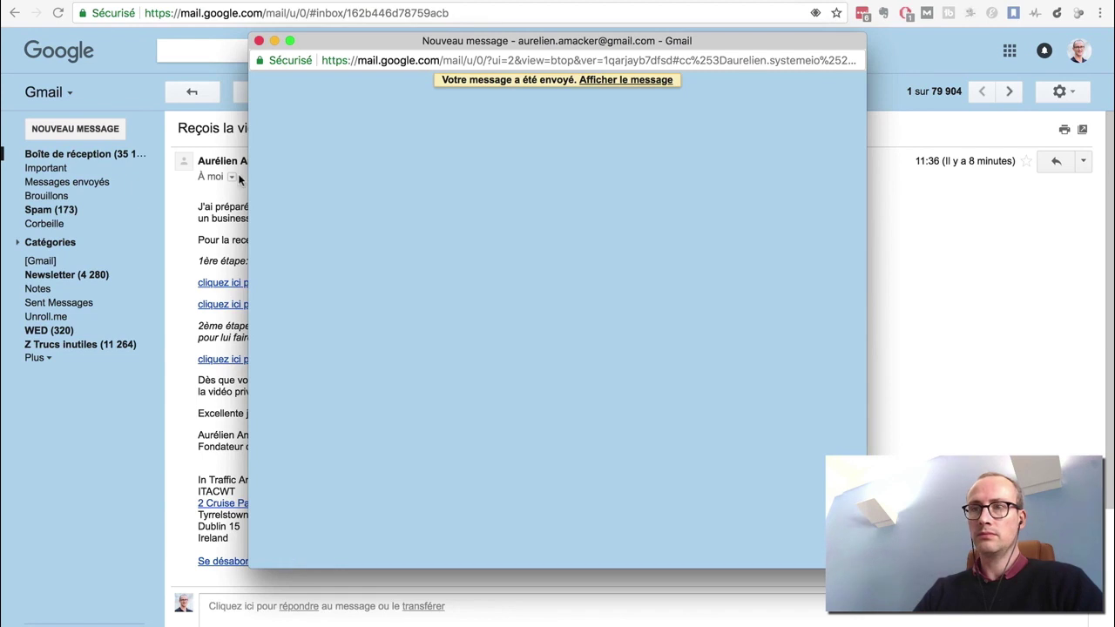
{"action": "left_click", "coordinate": [258, 42]}
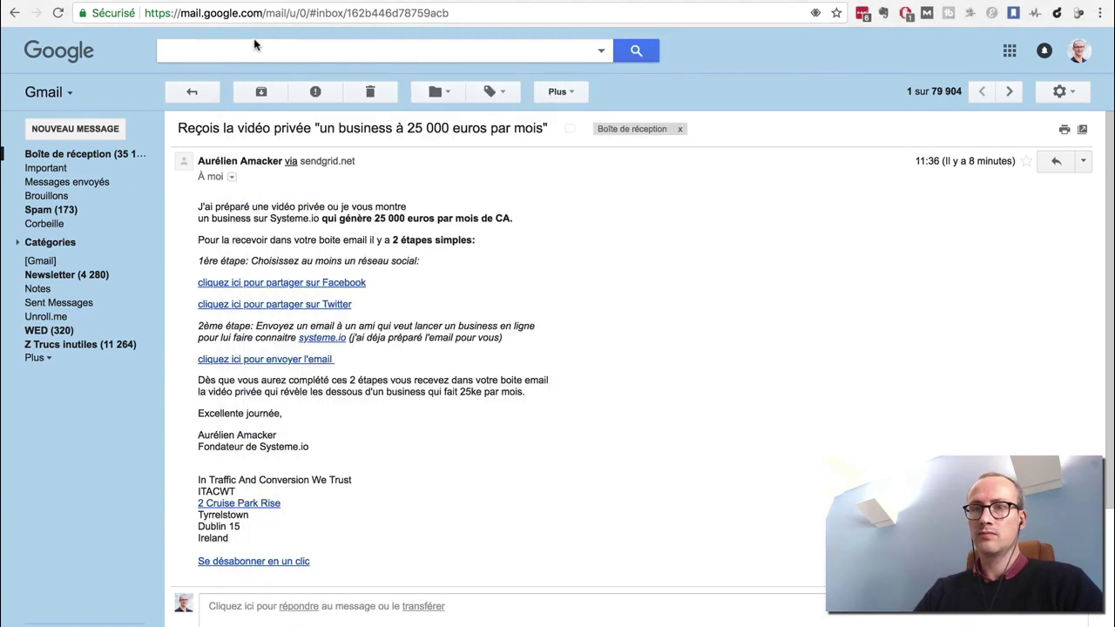
Step: Open the message "Essaye ce logiciel pour créer un business" from the Gmail inbox
{"action": "left_click", "coordinate": [82, 157]}
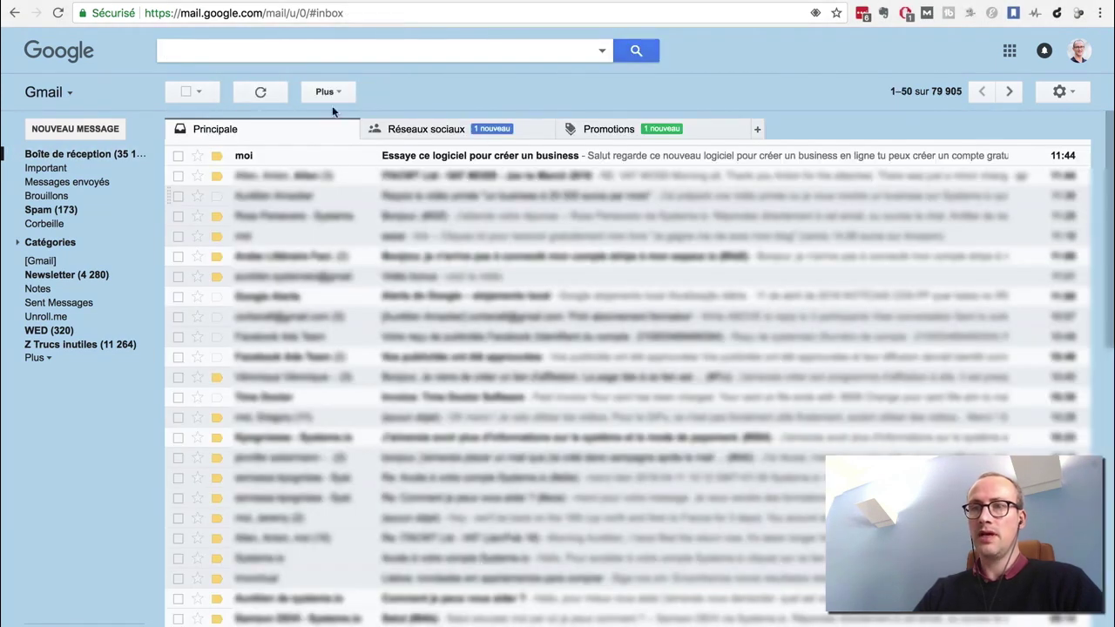
{"action": "left_click", "coordinate": [666, 162]}
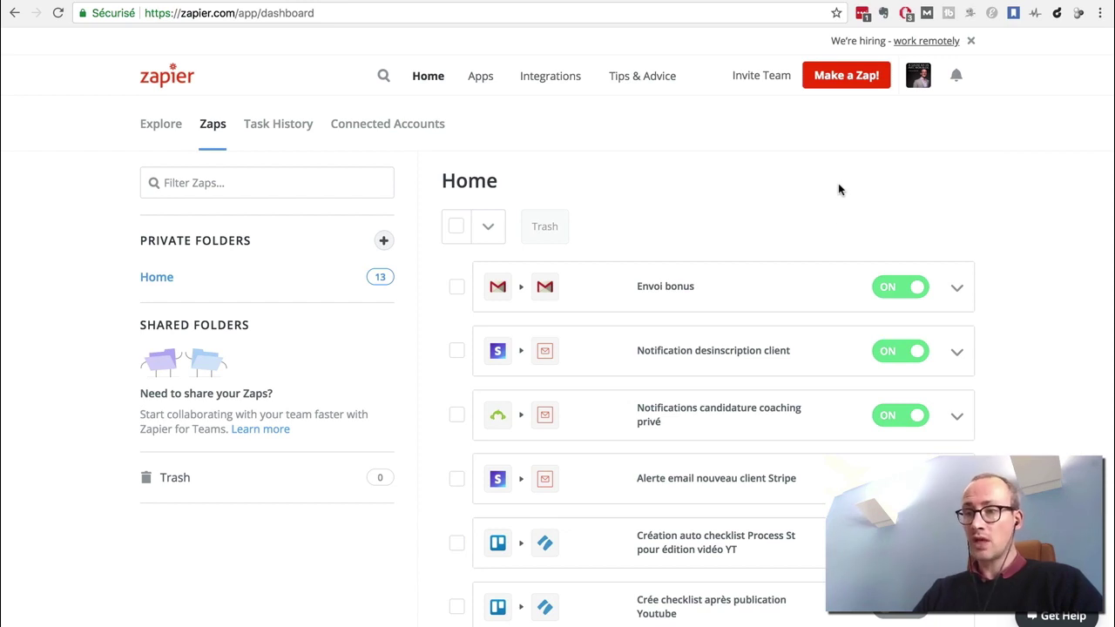
Step: Open the Envoi bonus Zap in the Zapier editor and review its New Email trigger's app, event, account and label options
{"action": "left_click", "coordinate": [958, 291]}
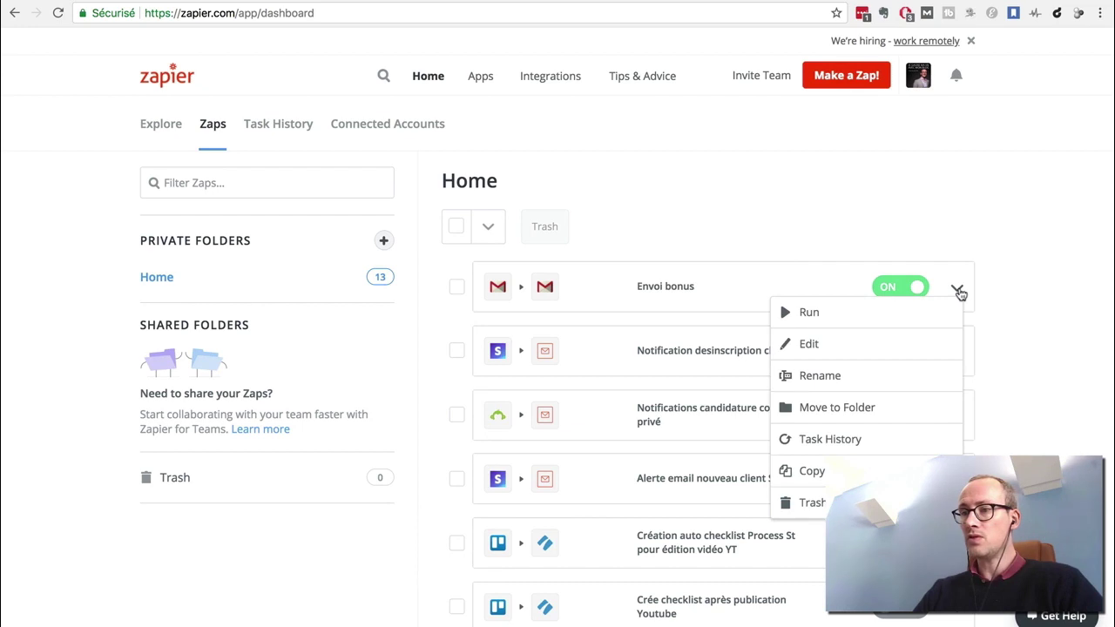
{"action": "left_click", "coordinate": [862, 352]}
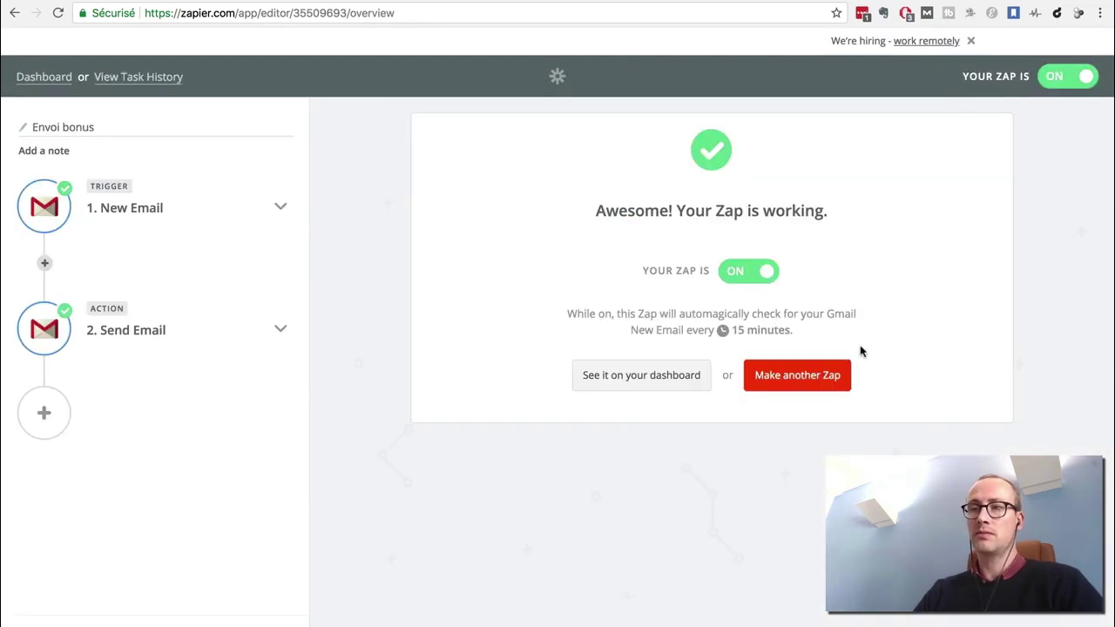
{"action": "left_click", "coordinate": [119, 217]}
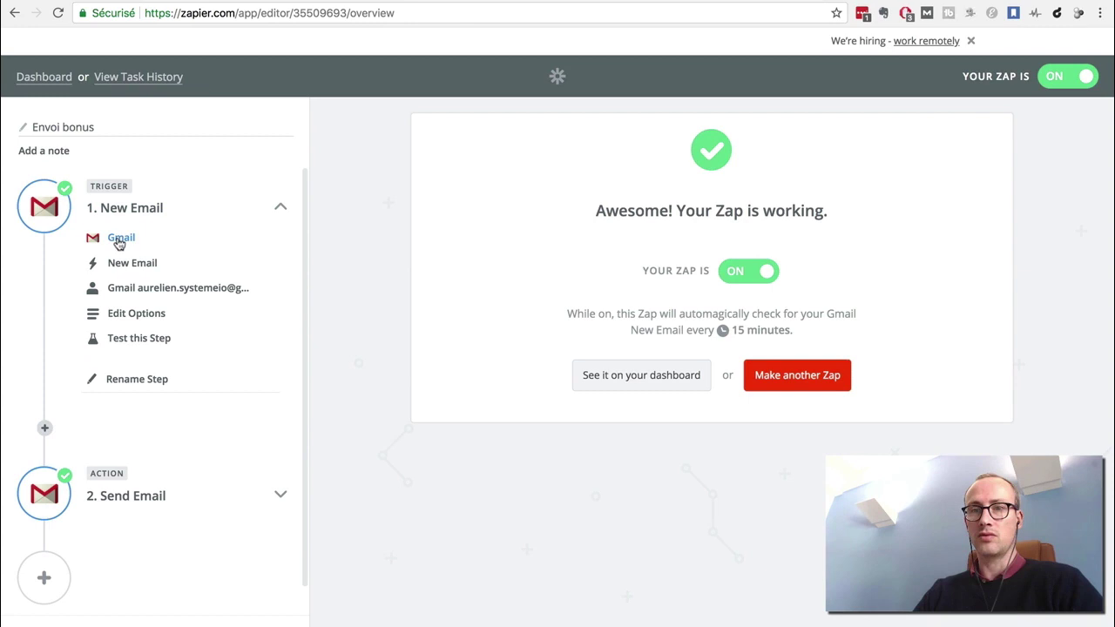
{"action": "left_click", "coordinate": [119, 242]}
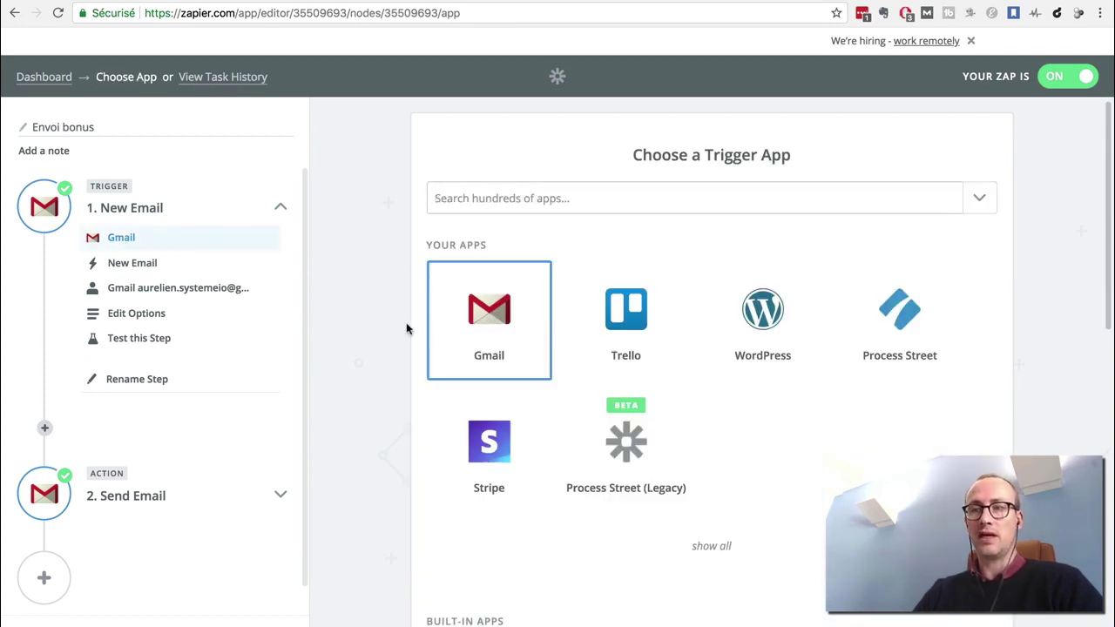
{"action": "left_click", "coordinate": [124, 264]}
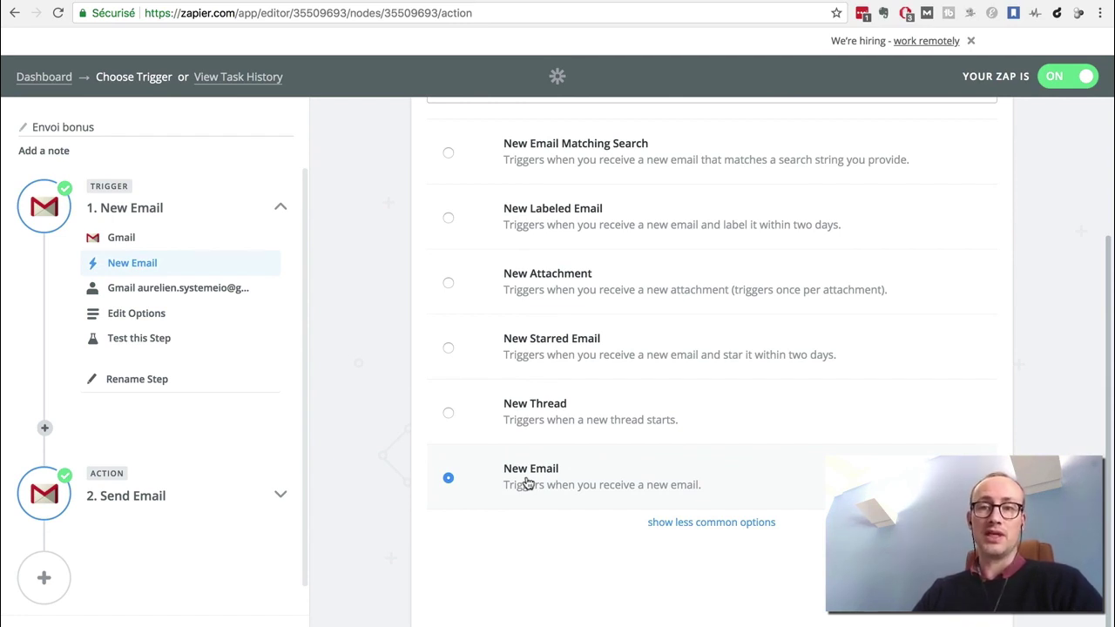
{"action": "left_click", "coordinate": [161, 293]}
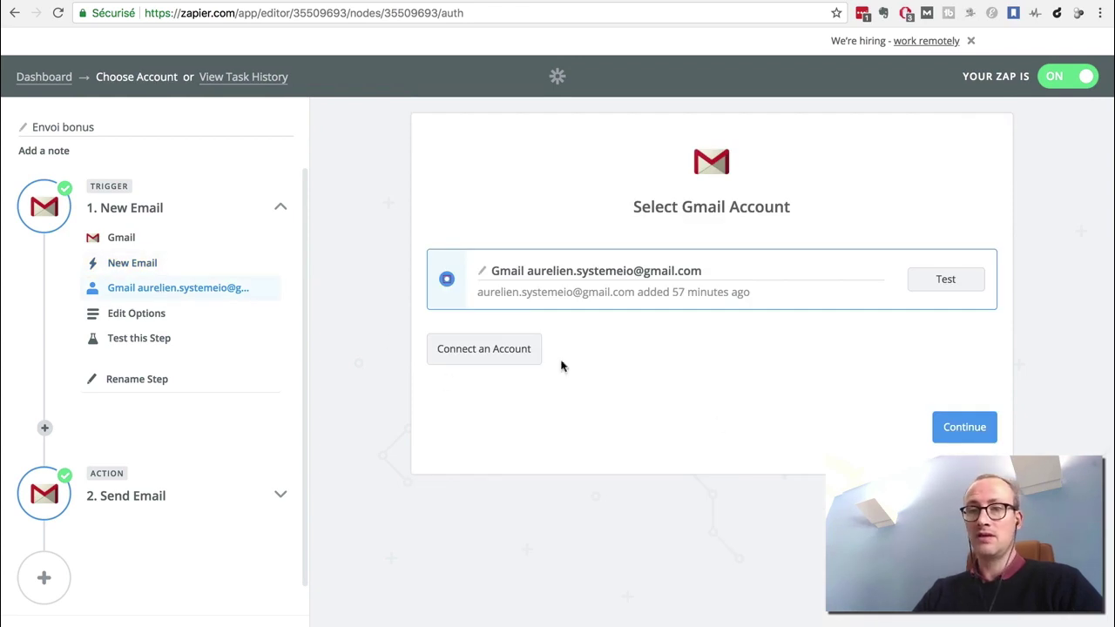
{"action": "left_click", "coordinate": [142, 314]}
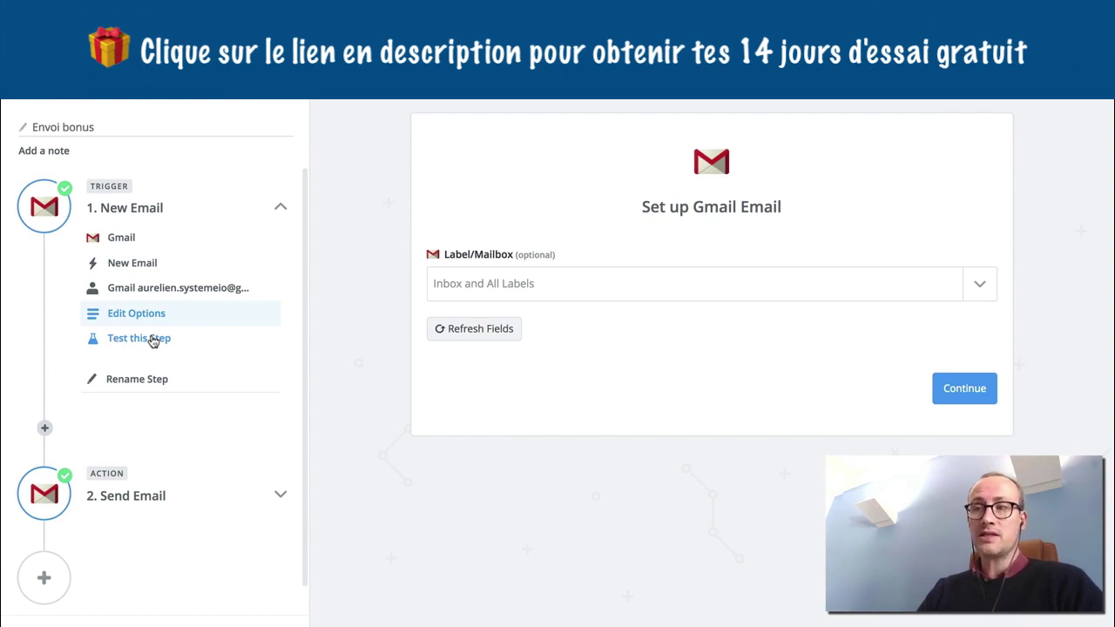
Step: Review the app, event and Gmail account chosen for the Zap's Send Email action
{"action": "left_click", "coordinate": [124, 499]}
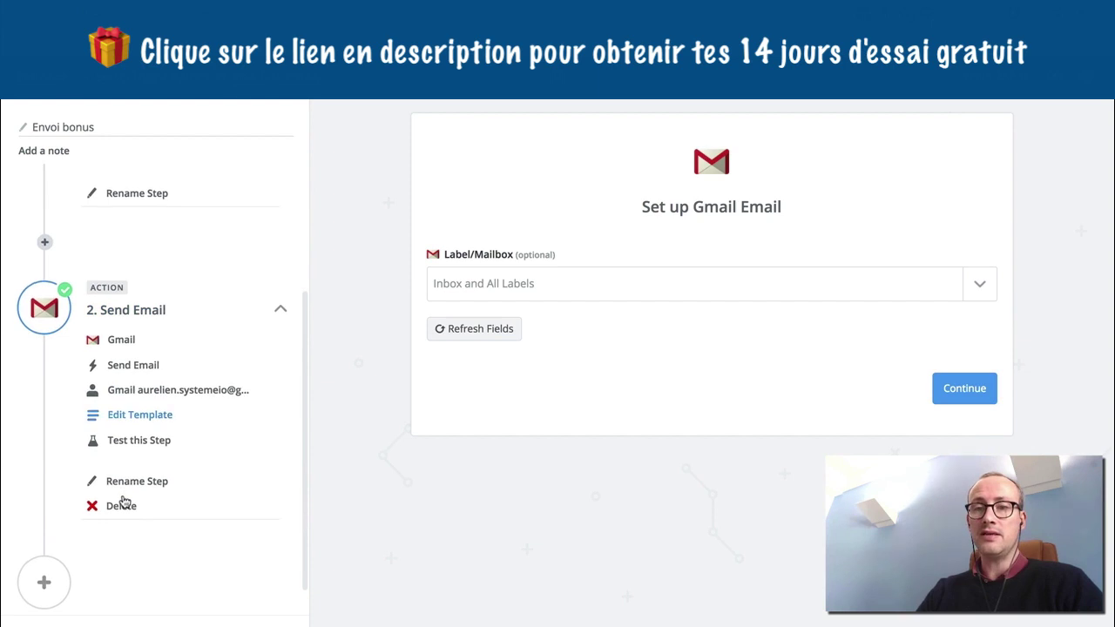
{"action": "left_click", "coordinate": [125, 341]}
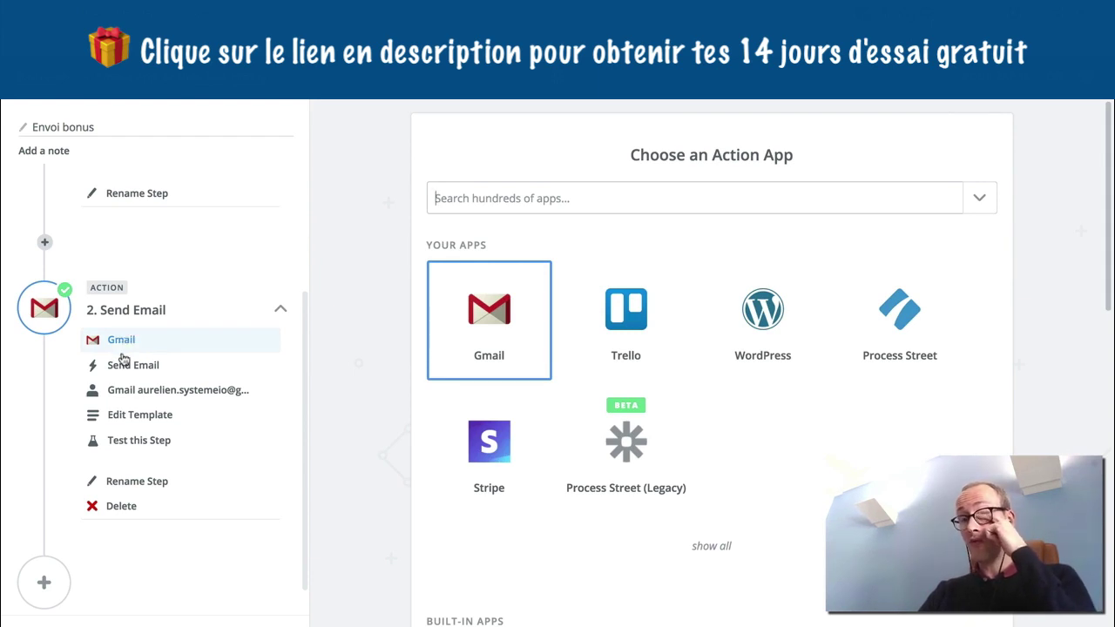
{"action": "left_click", "coordinate": [123, 366]}
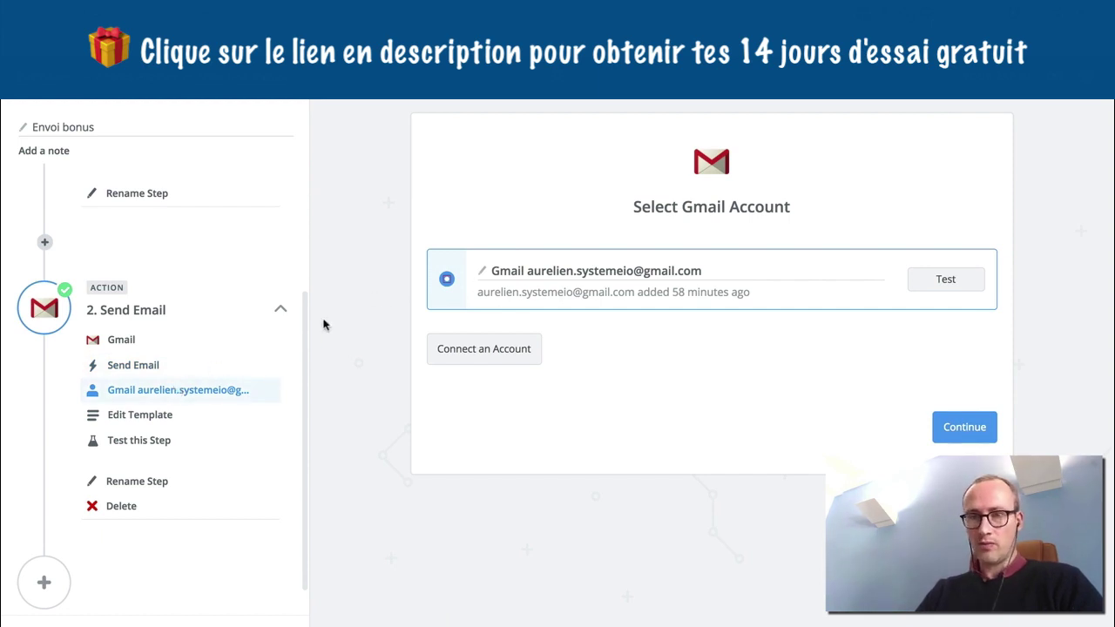
Step: Examine the Send Email action's template, from the recipient field through the subject, body type and body text
{"action": "left_click", "coordinate": [160, 416]}
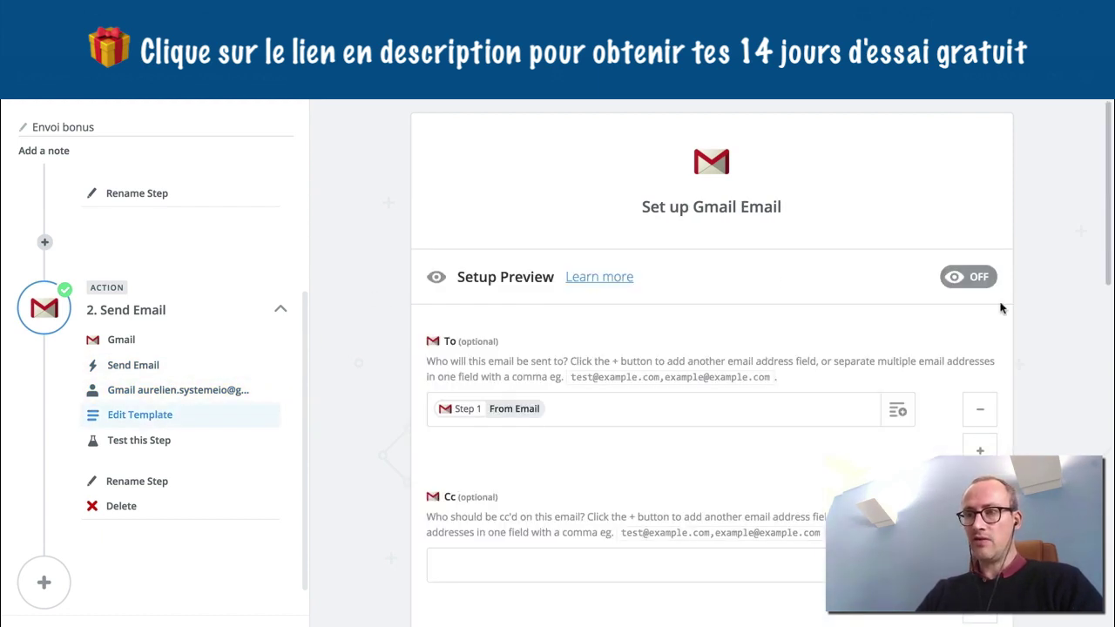
{"action": "scroll", "coordinate": [1001, 314], "scroll_direction": "down", "scroll_amount": 5}
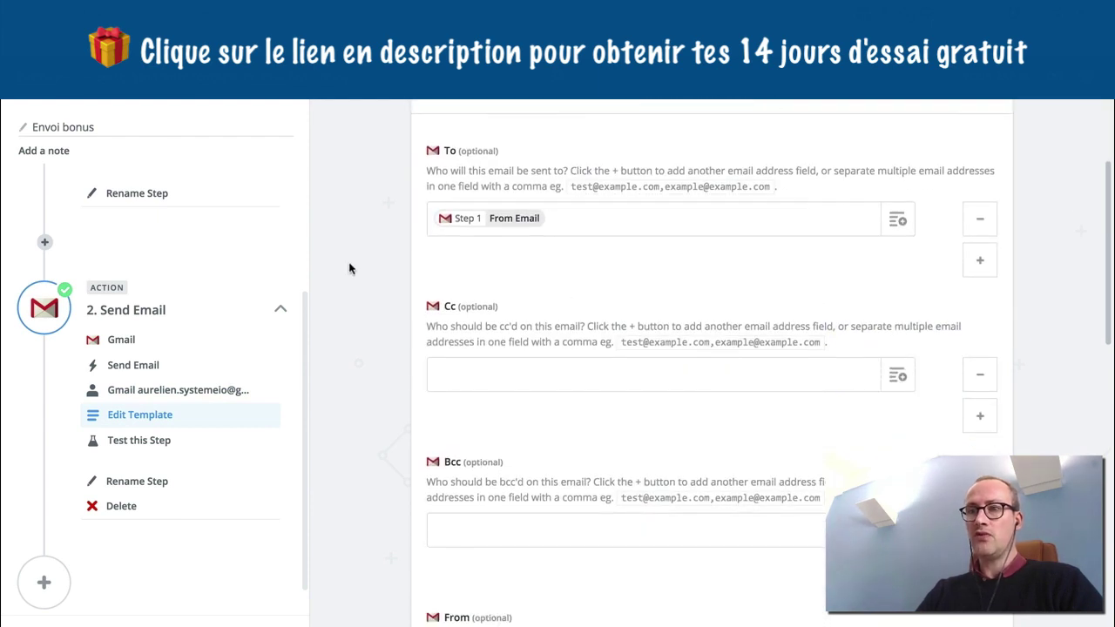
{"action": "scroll", "coordinate": [349, 267], "scroll_direction": "up", "scroll_amount": 2}
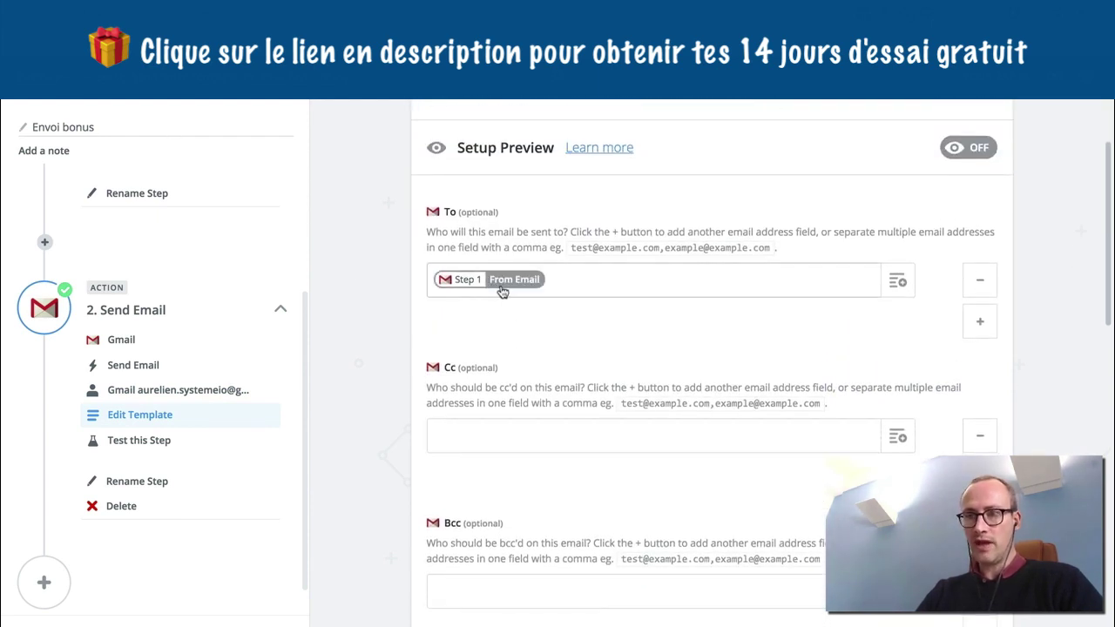
{"action": "scroll", "coordinate": [357, 458], "scroll_direction": "down", "scroll_amount": 1}
{"action": "scroll", "coordinate": [357, 457], "scroll_direction": "down", "scroll_amount": 10}
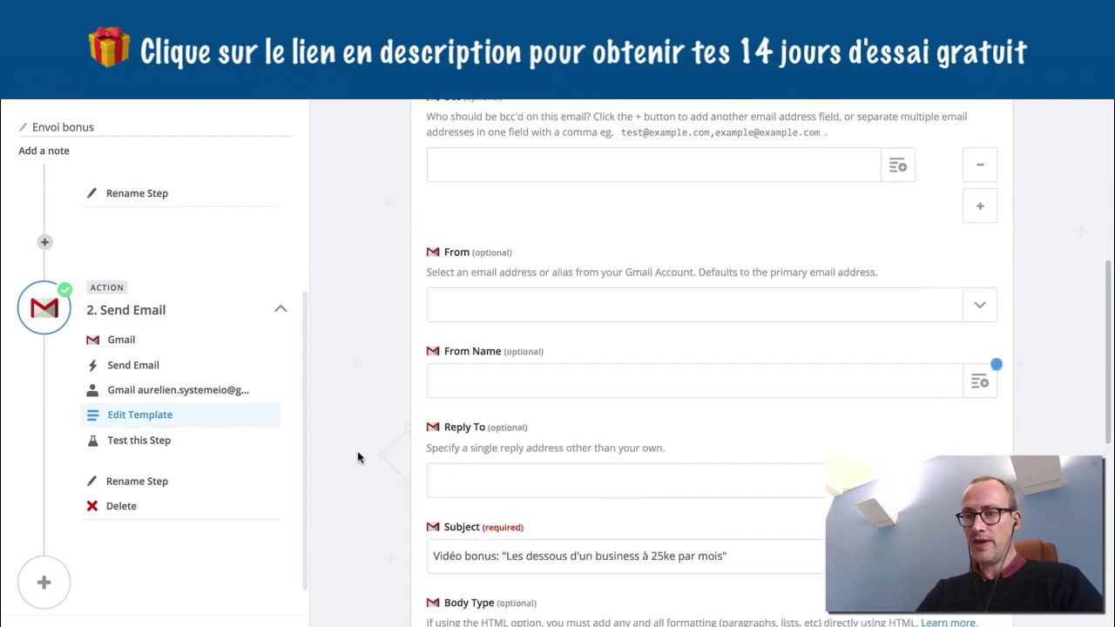
{"action": "scroll", "coordinate": [357, 450], "scroll_direction": "down", "scroll_amount": 5}
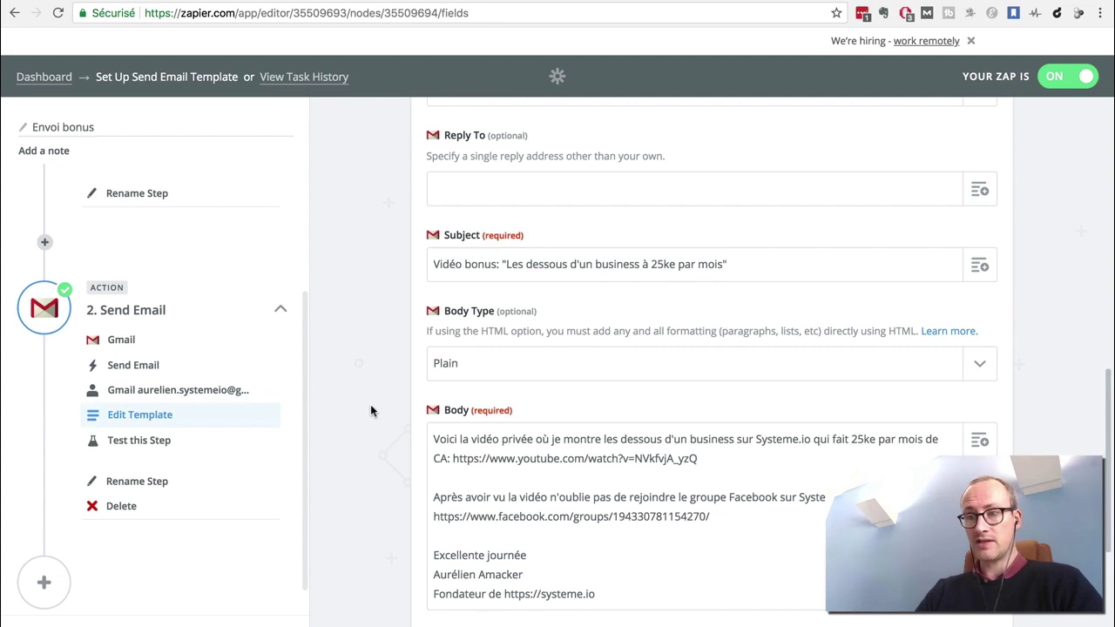
{"action": "scroll", "coordinate": [373, 408], "scroll_direction": "down", "scroll_amount": 3}
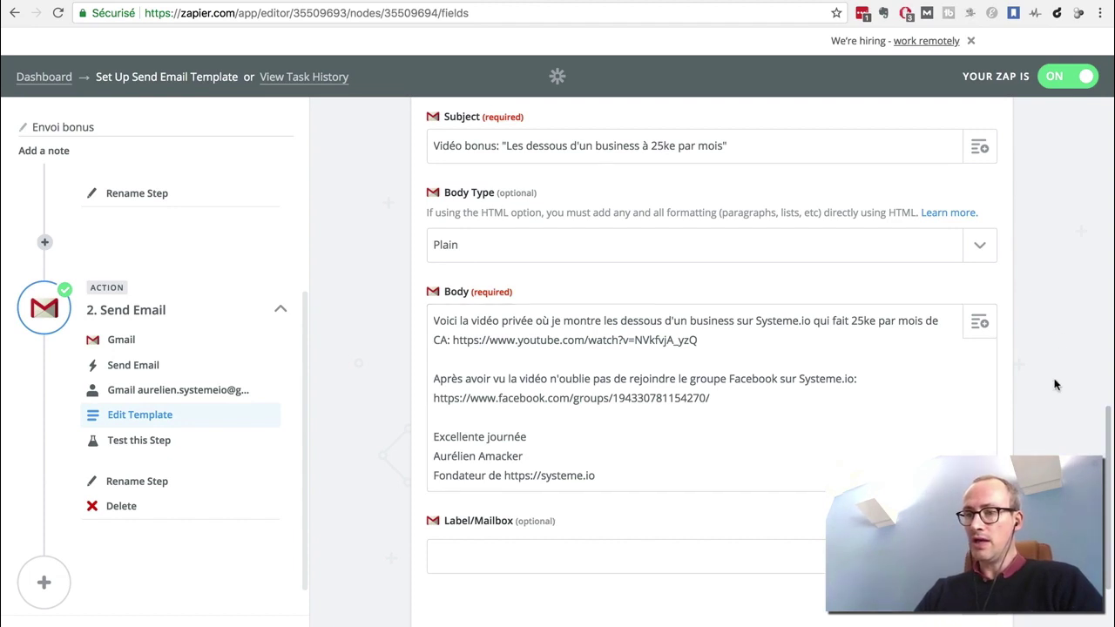
{"action": "scroll", "coordinate": [1001, 385], "scroll_direction": "down", "scroll_amount": 4}
{"action": "scroll", "coordinate": [1054, 384], "scroll_direction": "up", "scroll_amount": 2}
{"action": "scroll", "coordinate": [1054, 385], "scroll_direction": "up", "scroll_amount": 10}
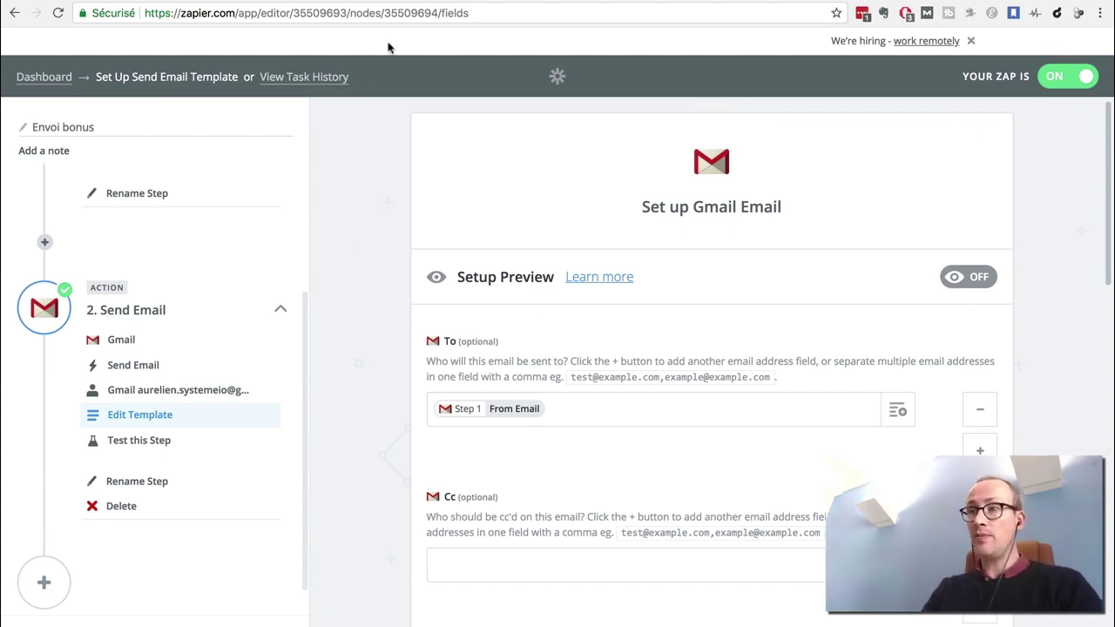
Step: Check the Email form on sharelinkgenerator.com, and return to the Gmail inbox
{"action": "key", "text": "ctrl+Tab"}
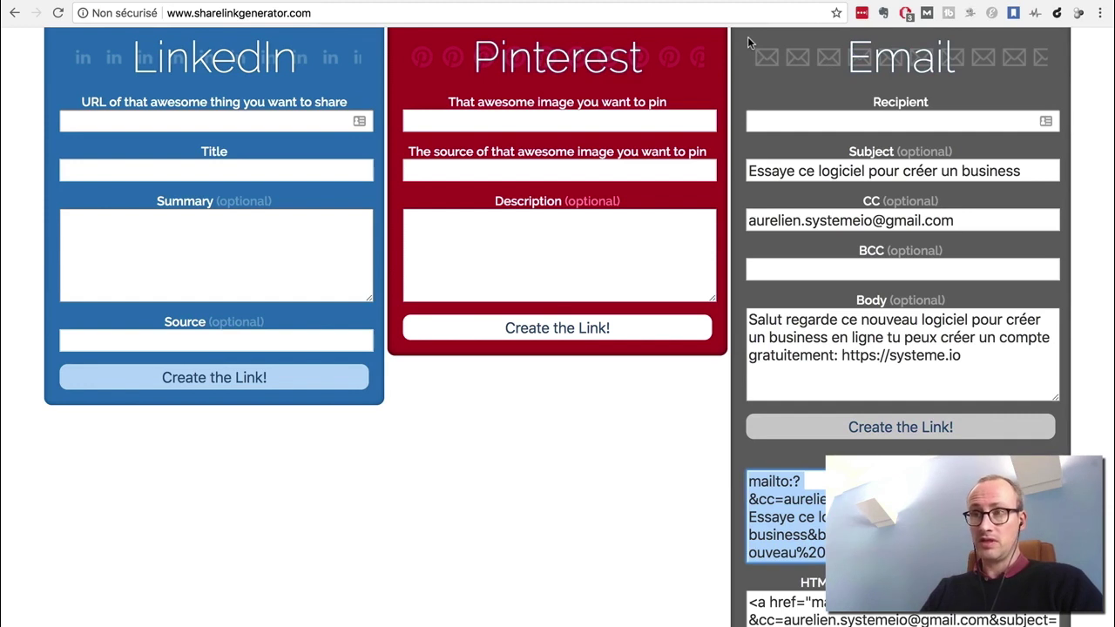
{"action": "left_click", "coordinate": [793, 1]}
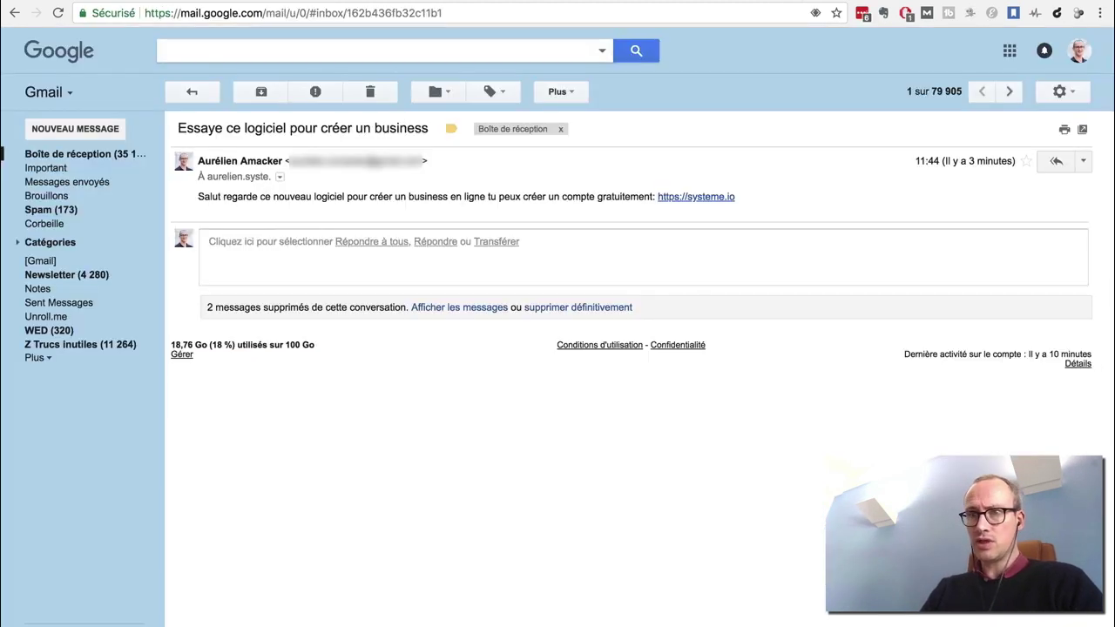
{"action": "left_click", "coordinate": [68, 157]}
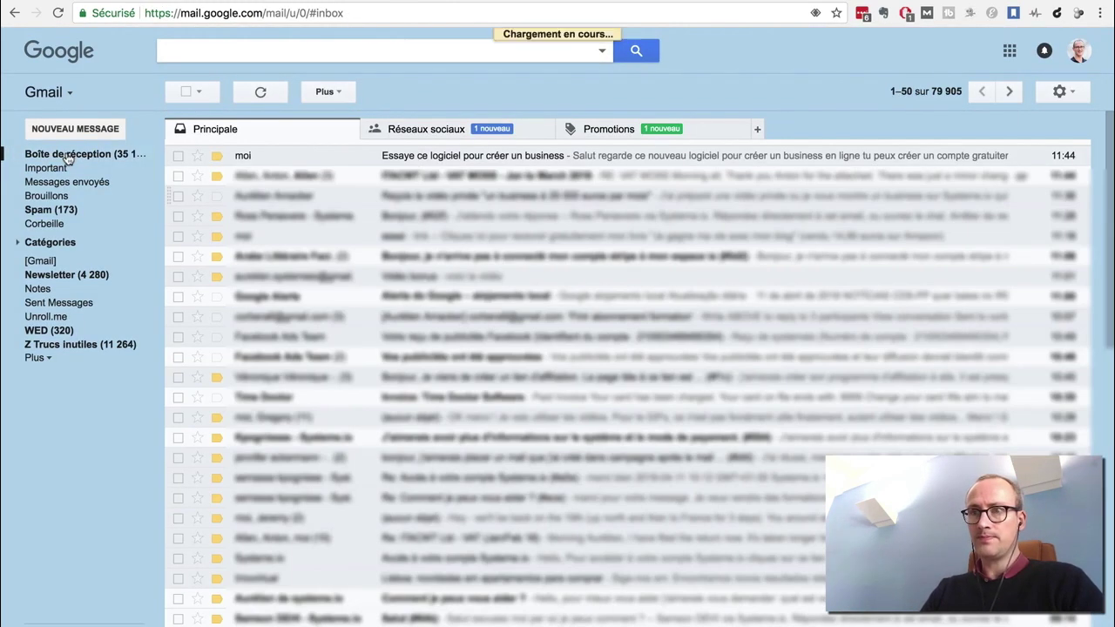
Step: Run the Envoi bonus Zap manually from the Zapier dashboard, and open the "Vidéo bonus" email in the Gmail inbox
{"action": "left_click", "coordinate": [209, 2]}
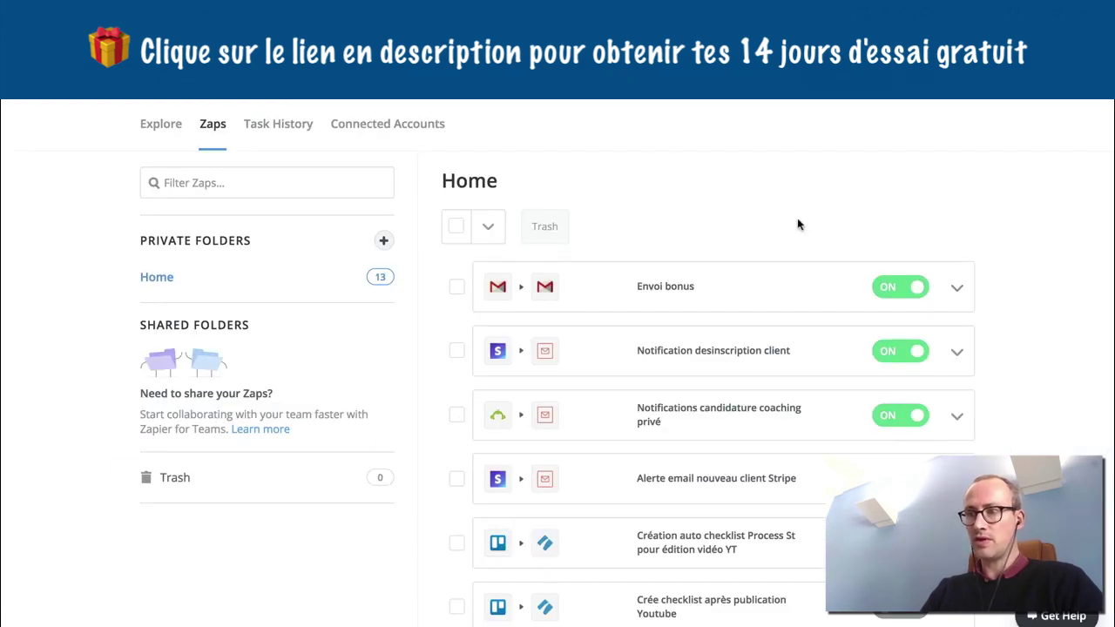
{"action": "left_click", "coordinate": [957, 289]}
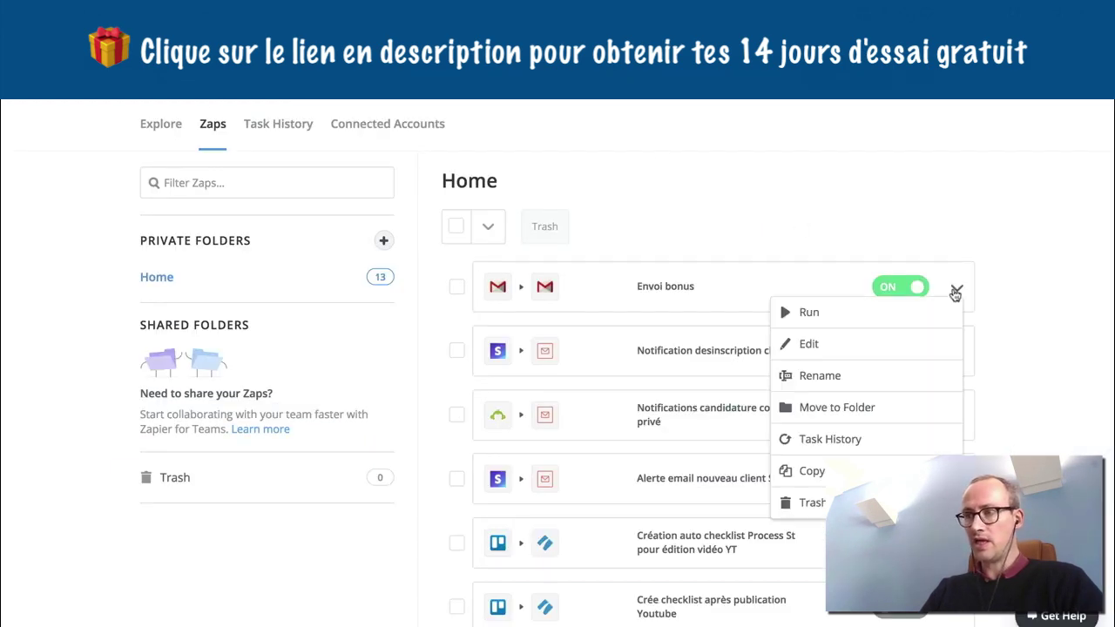
{"action": "left_click", "coordinate": [896, 317]}
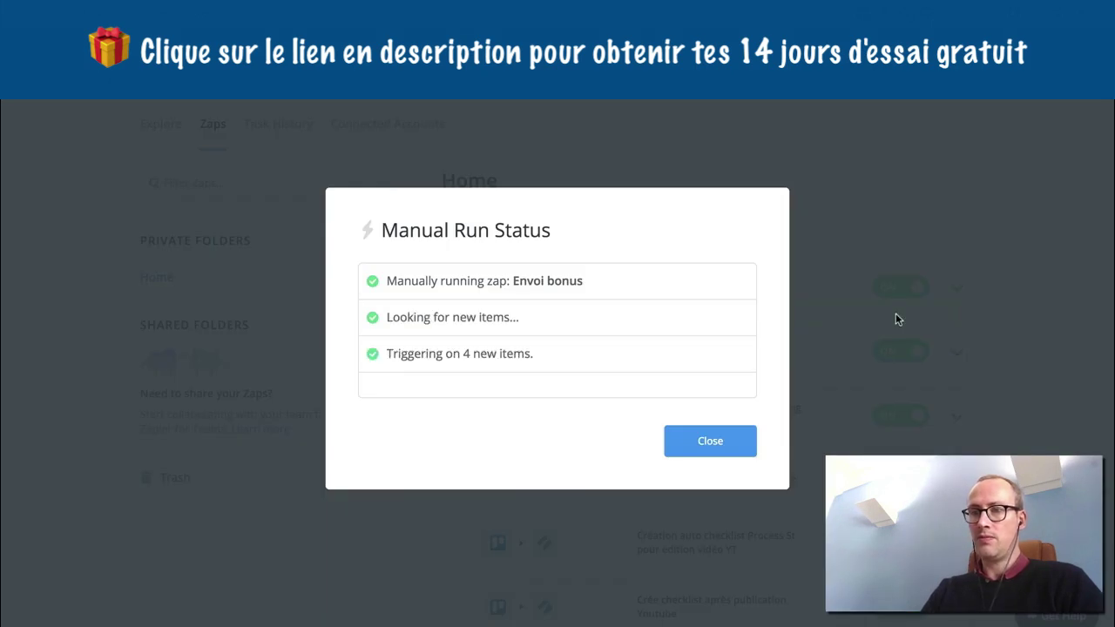
{"action": "left_click", "coordinate": [716, 441]}
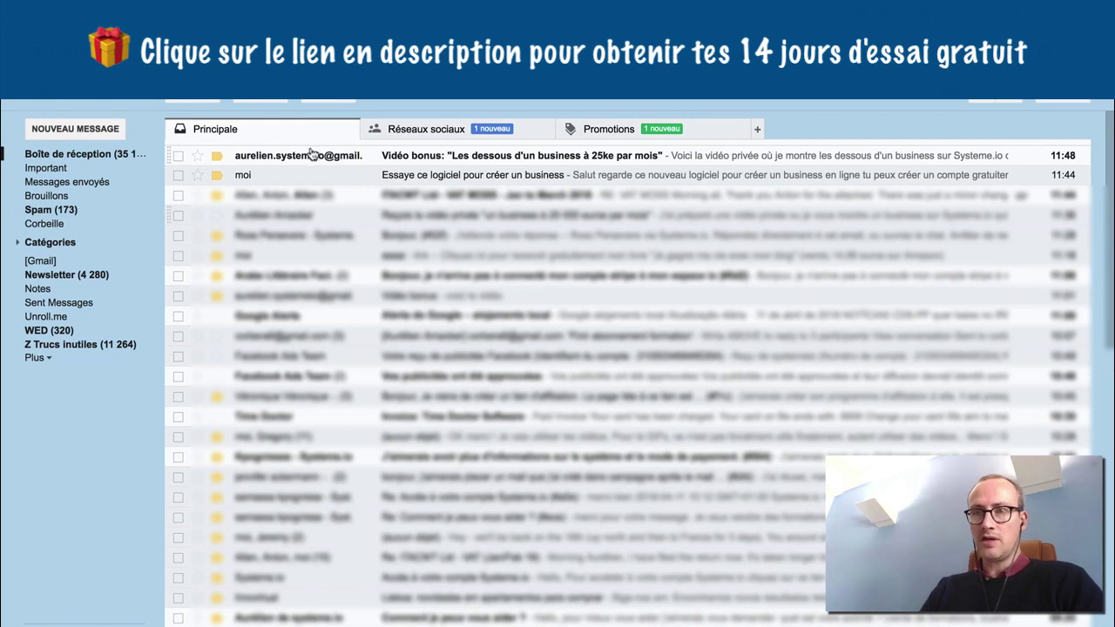
{"action": "left_click", "coordinate": [772, 157]}
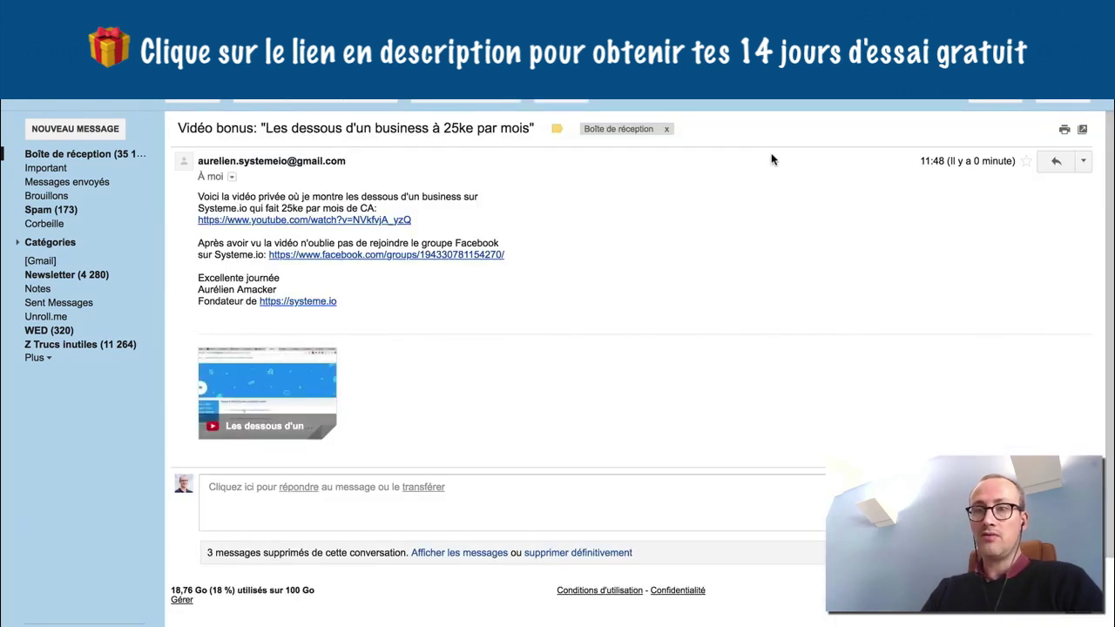